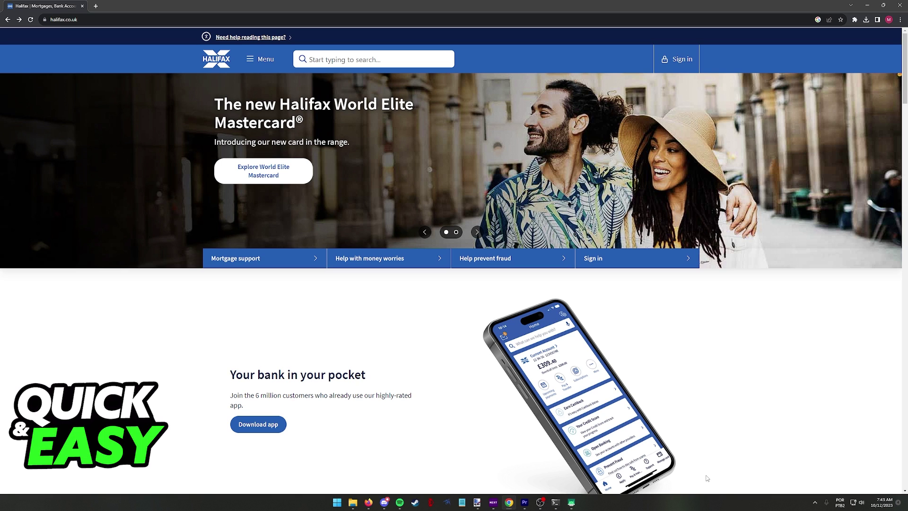
scroll(418, 334, down, 5)
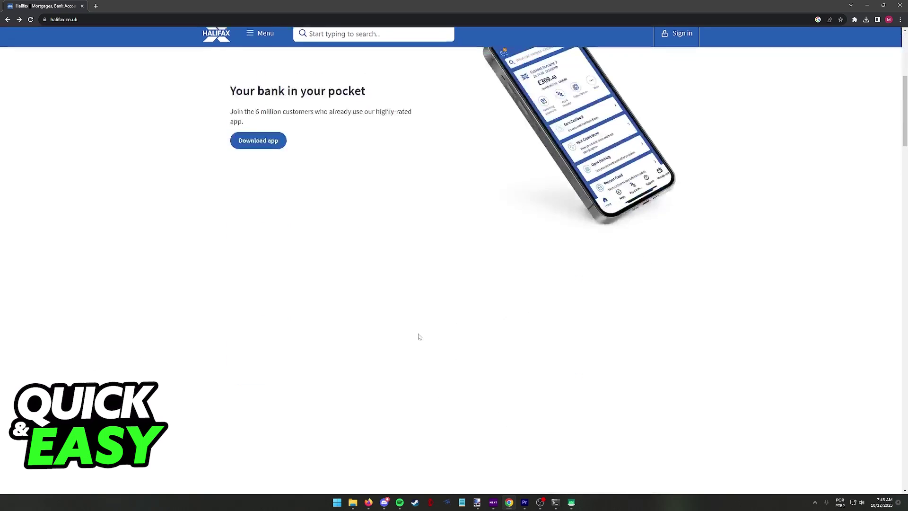
scroll(305, 334, down, 5)
scroll(266, 259, down, 5)
scroll(267, 259, up, 8)
scroll(273, 218, up, 6)
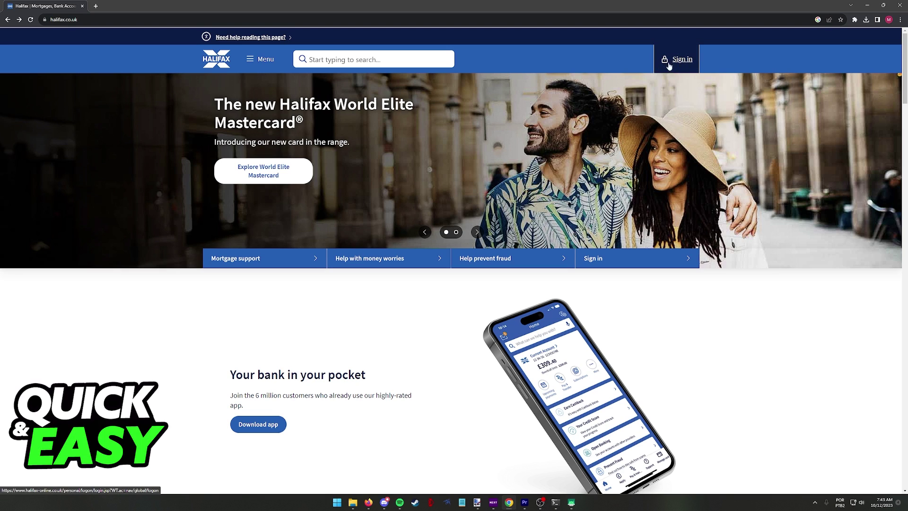
Step: Open the sign-in page and submit the blank form to flag the empty username
click(675, 59)
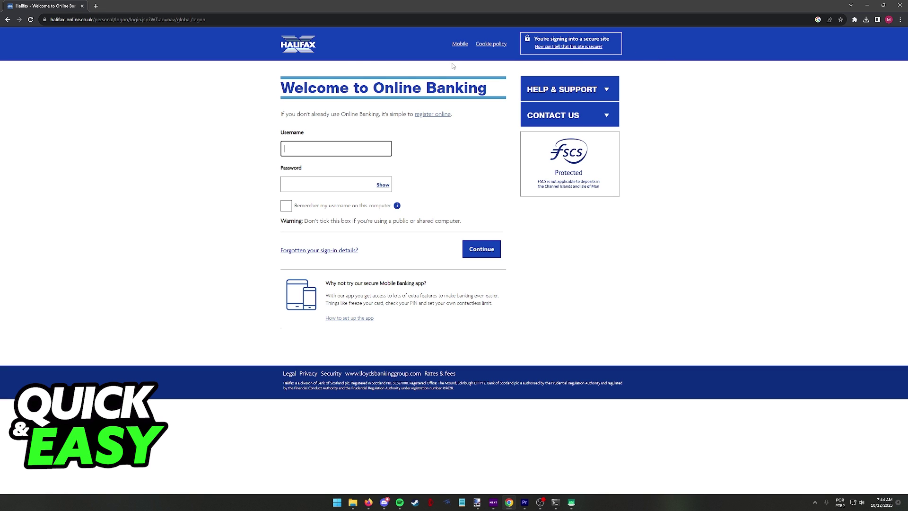
key(Return)
key(ctrl+a)
click(333, 121)
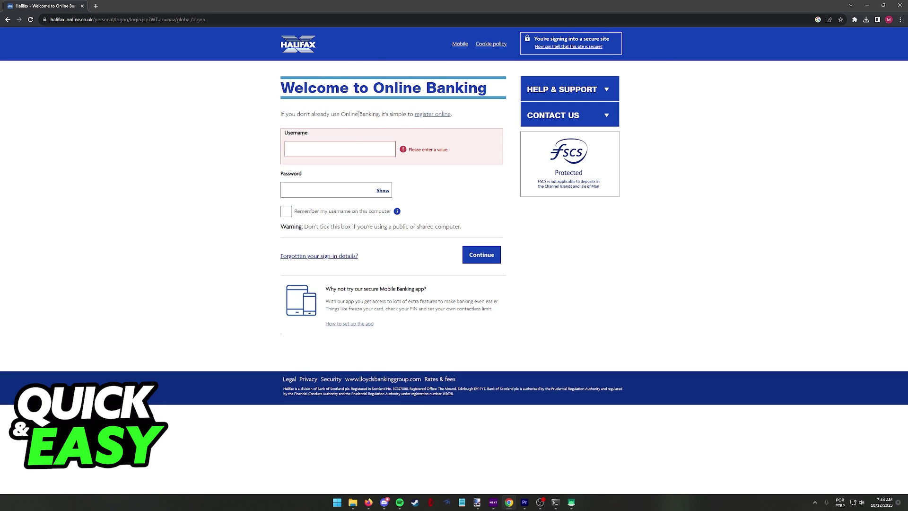
Step: Start registering for Online Banking and agree to the terms and conditions
click(433, 114)
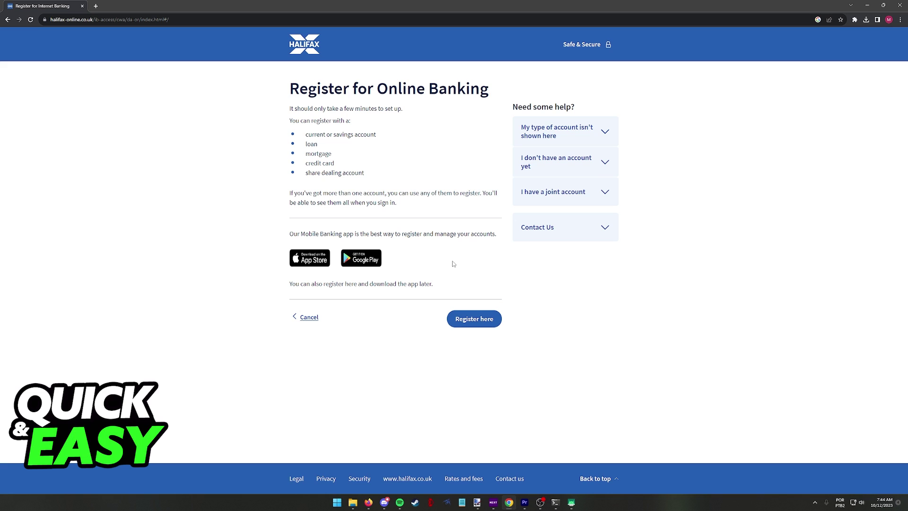
click(489, 315)
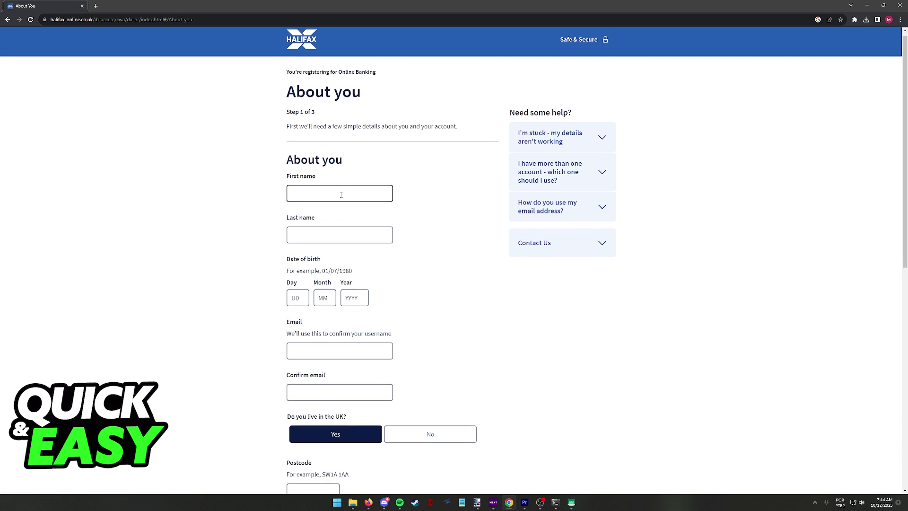
scroll(357, 274, down, 5)
scroll(359, 245, up, 3)
scroll(409, 277, up, 2)
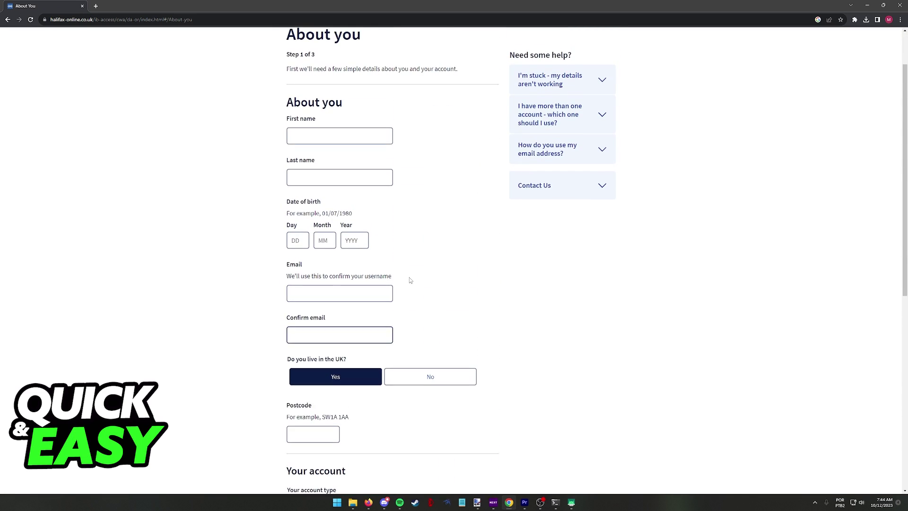
scroll(410, 278, down, 3)
scroll(409, 277, down, 5)
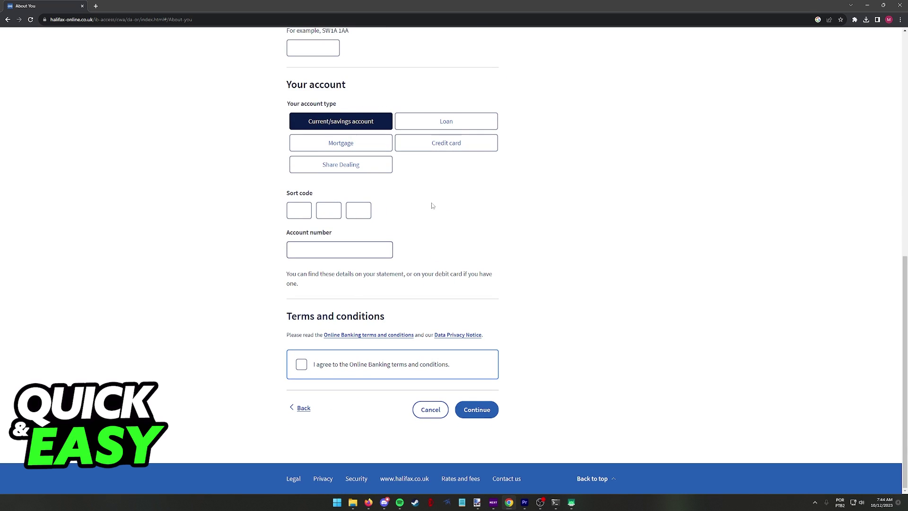
click(301, 364)
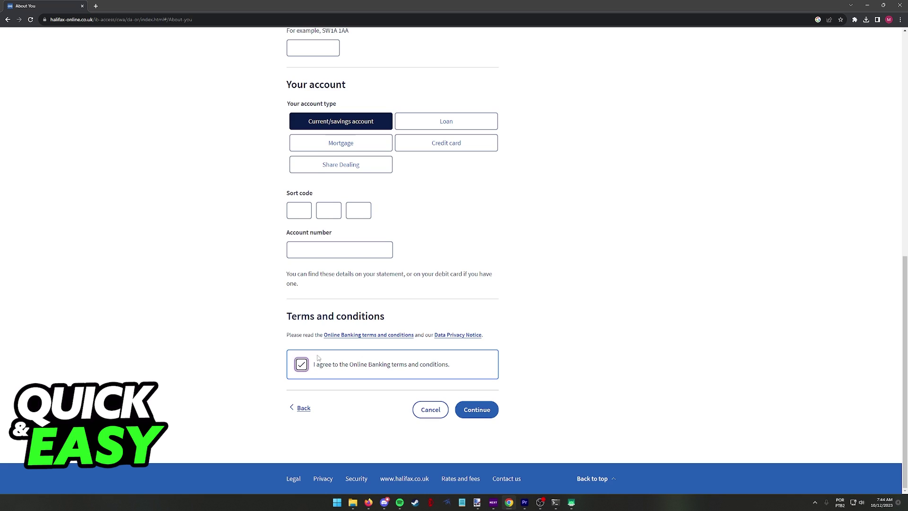
scroll(318, 357, up, 2)
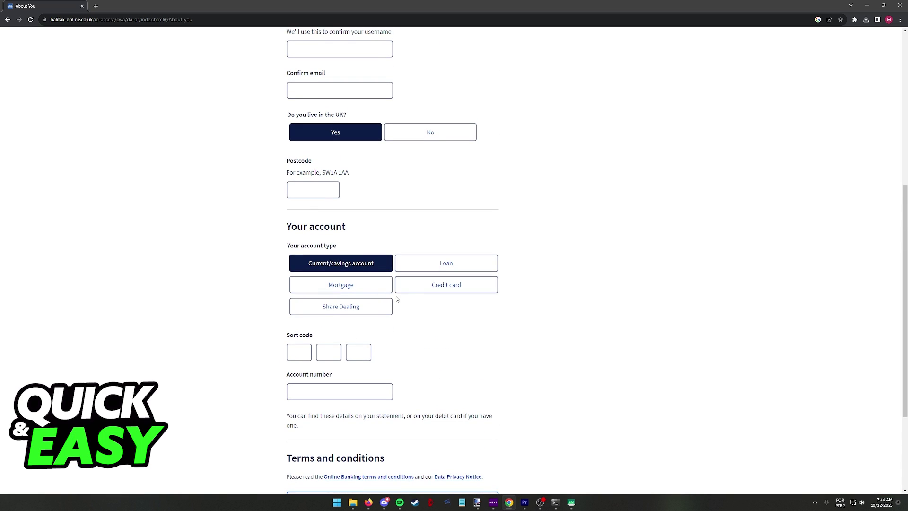
Step: Try Loan, Mortgage, Credit card and Share Dealing as the account type
click(446, 263)
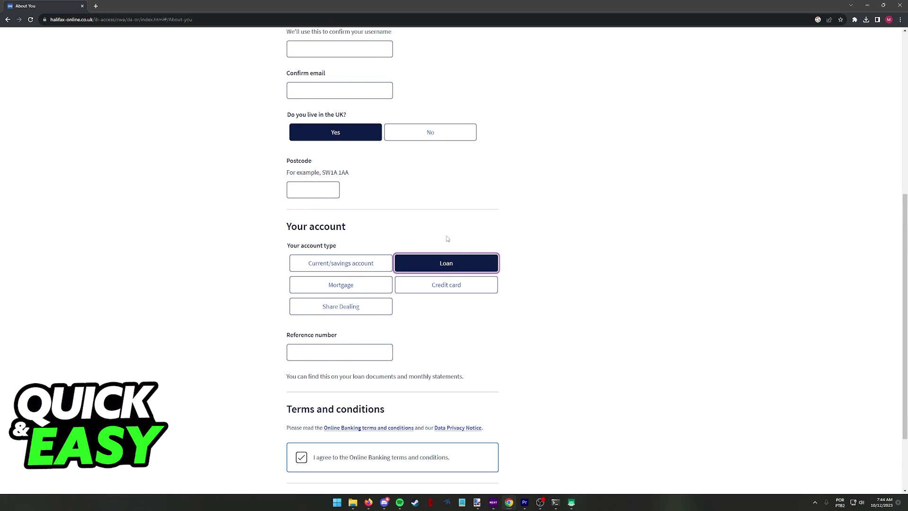
click(341, 285)
click(446, 284)
scroll(404, 313, down, 1)
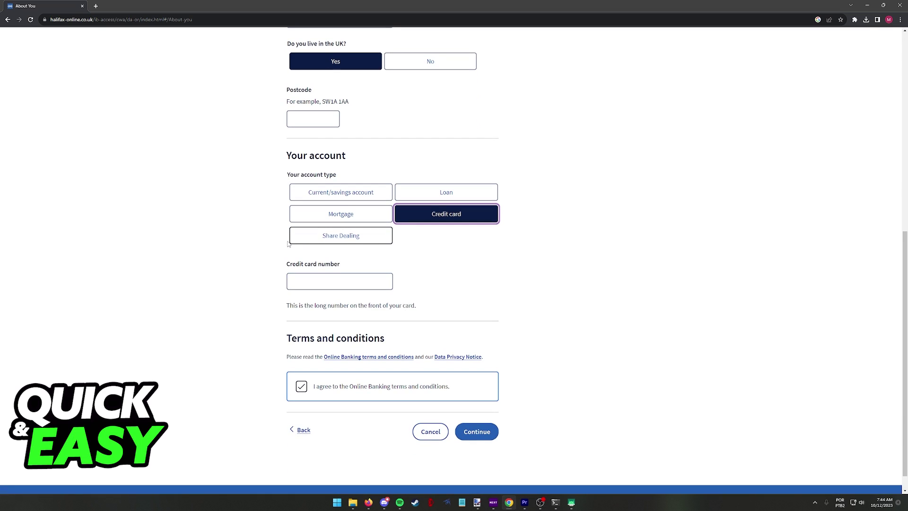
click(341, 234)
scroll(404, 312, up, 6)
scroll(331, 260, up, 4)
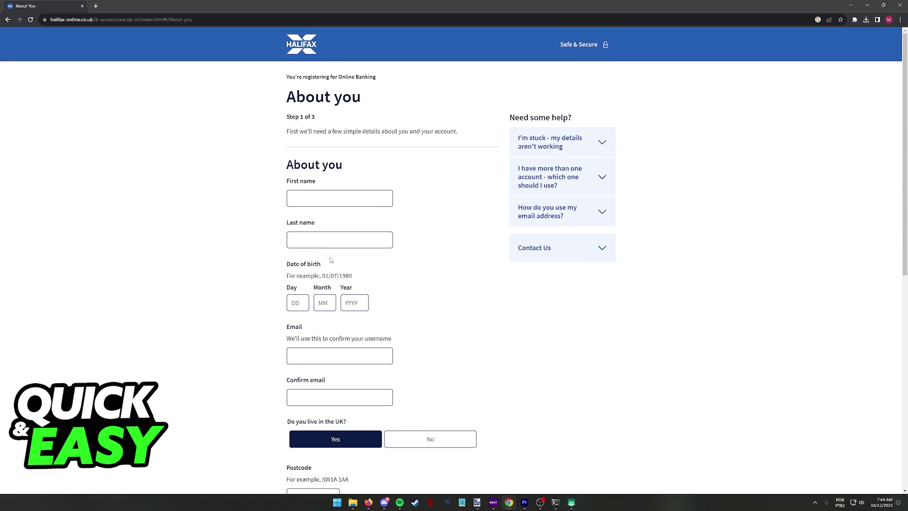
scroll(331, 260, down, 10)
Step: Cancel registration and return to the Welcome to Online Banking sign-in page
click(303, 406)
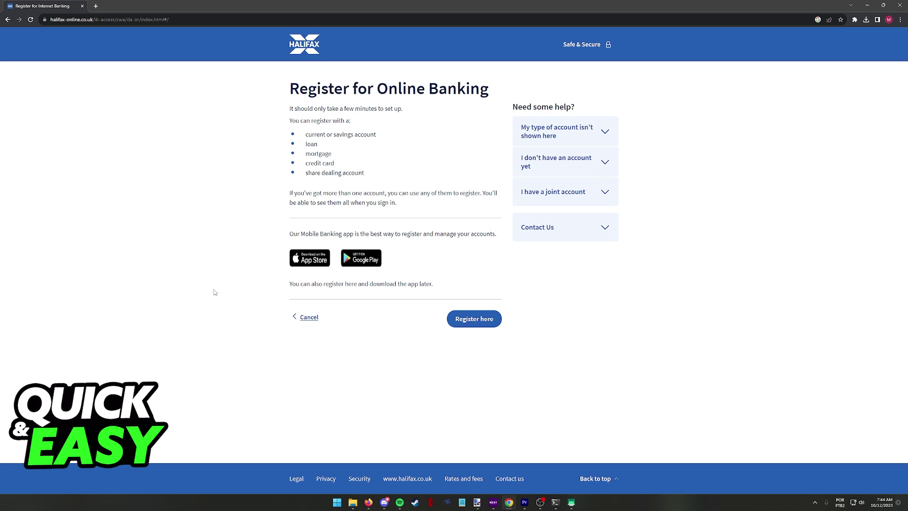
click(308, 317)
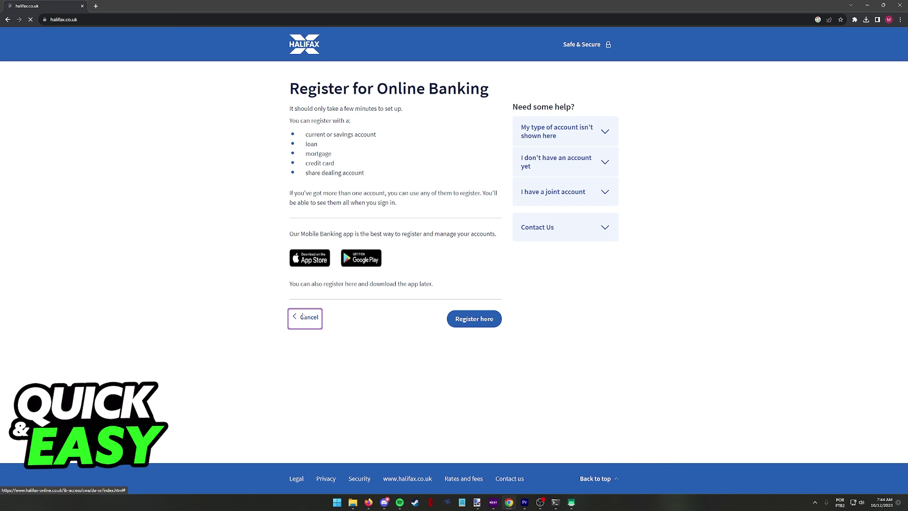
click(677, 59)
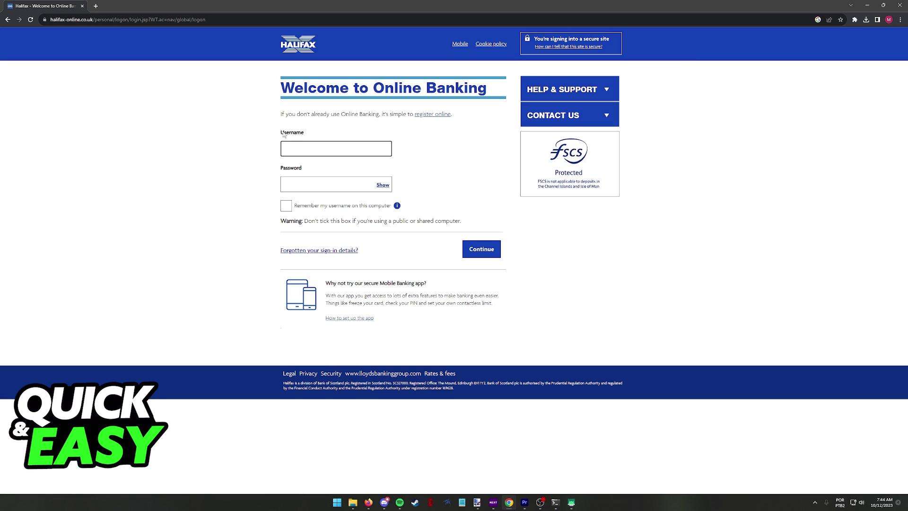
Step: Focus the empty Username and Password fields and tick 'Remember my username on this computer'
drag(283, 132, 312, 135)
drag(293, 174, 318, 397)
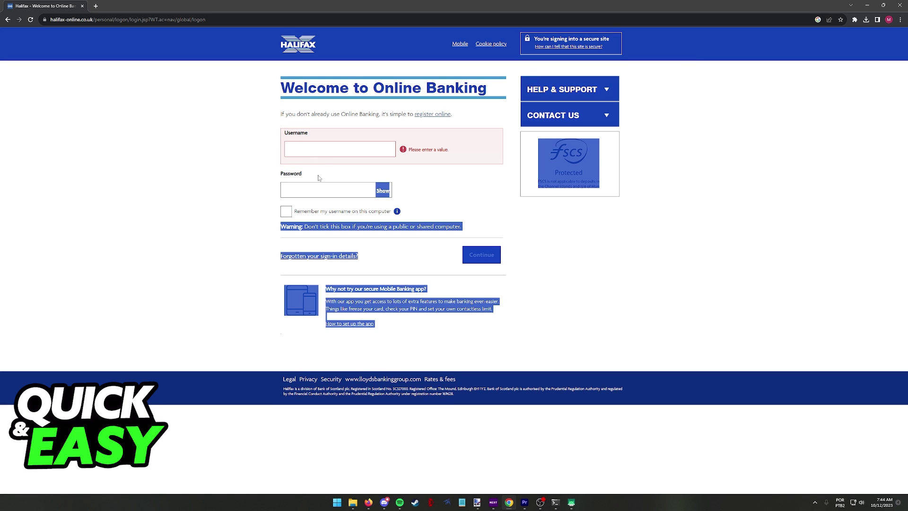
click(289, 175)
click(298, 190)
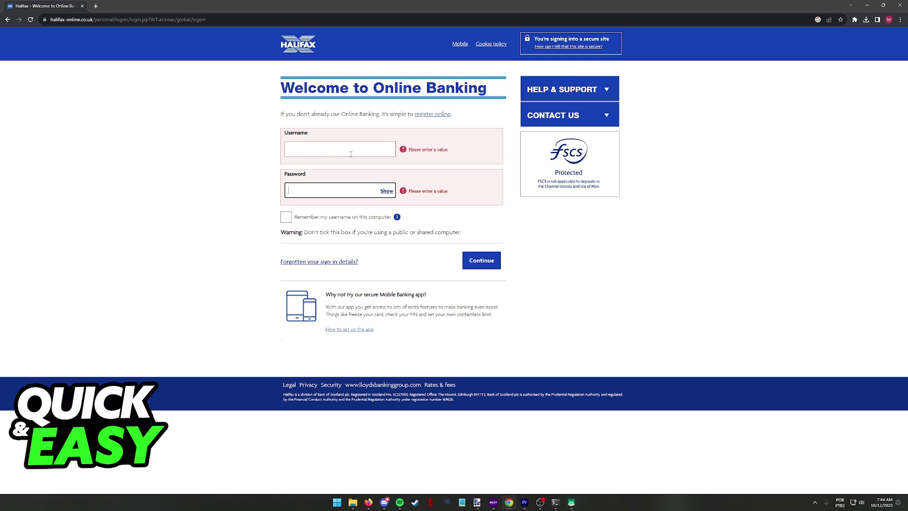
click(286, 216)
Step: Expand Help & Support and Contact Us to list general, internet banking and savings numbers
mouse_move(312, 133)
mouse_down()
mouse_move(310, 122)
mouse_move(440, 110)
mouse_up()
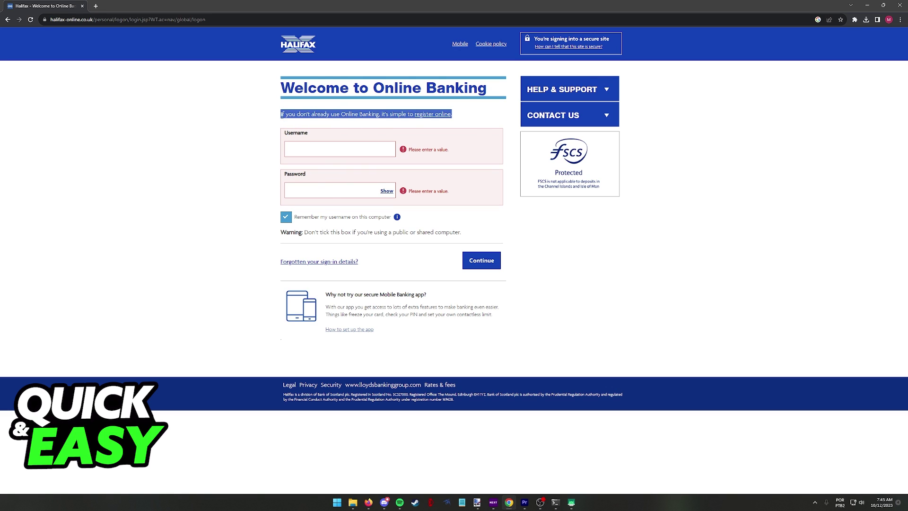
click(481, 122)
click(557, 96)
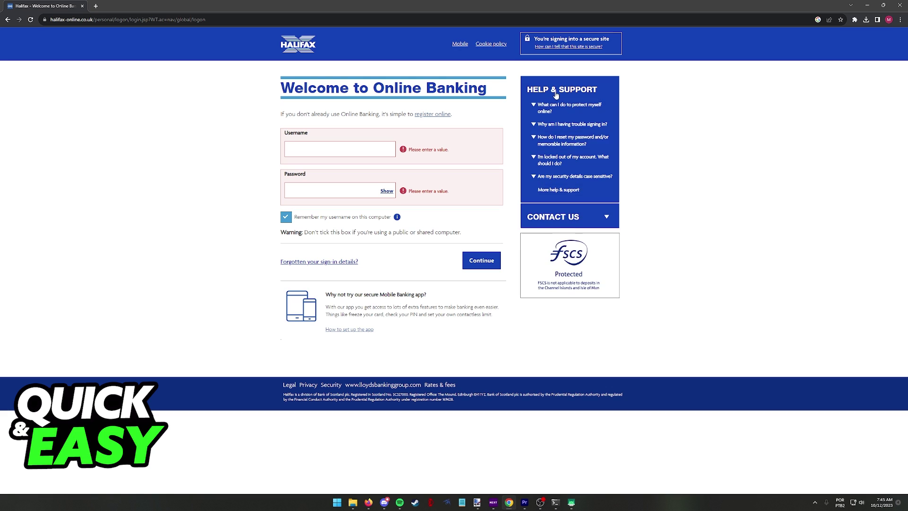
click(559, 216)
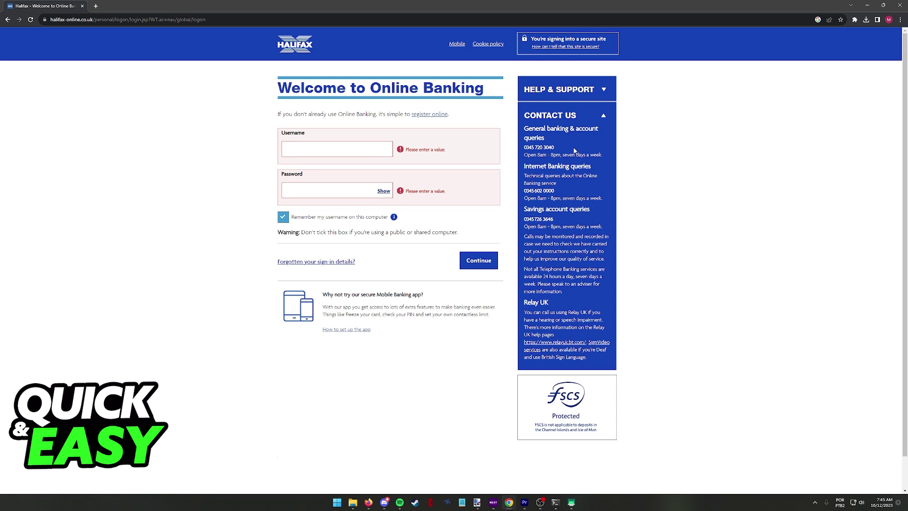